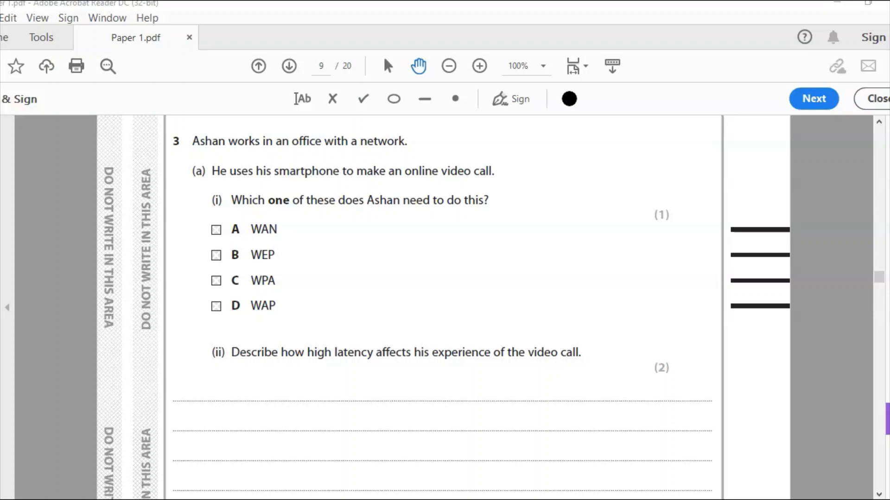
# Place a cross mark on option A, WAN, for question 3(a)(i).
pyautogui.click(46, 484)
pyautogui.click(332, 99)
pyautogui.click(215, 230)
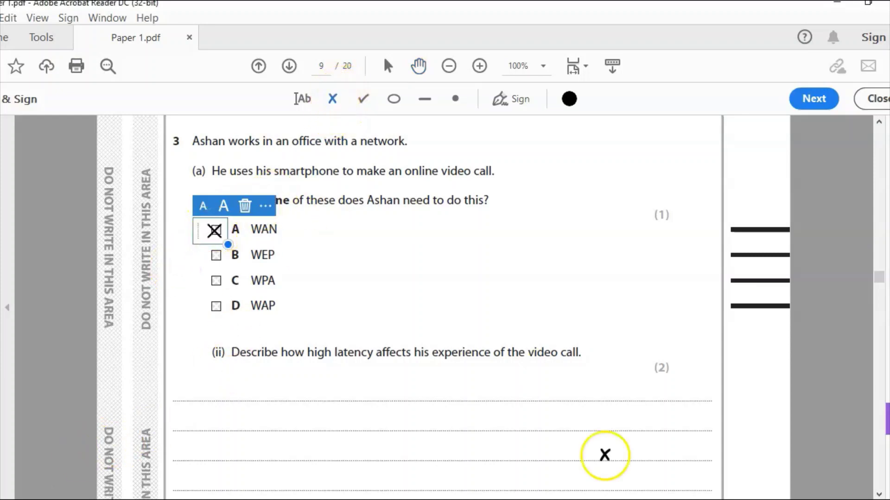
pyautogui.click(879, 494)
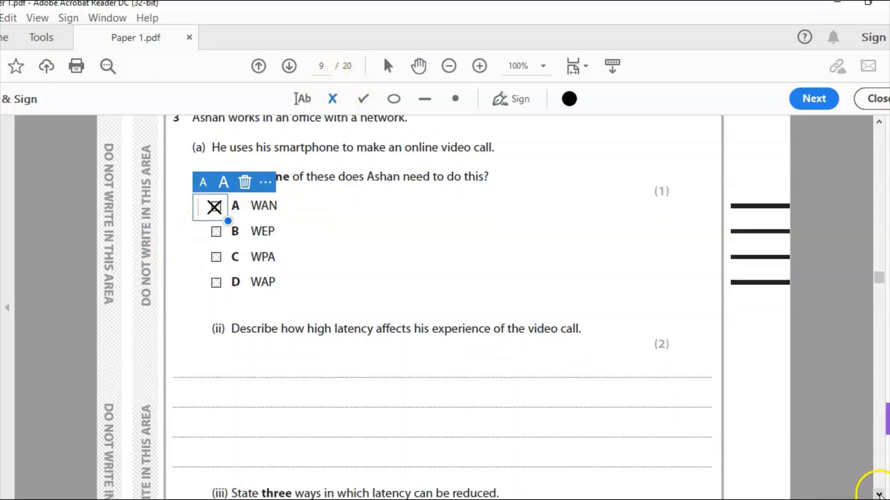
pyautogui.scroll(-5, 878, 495)
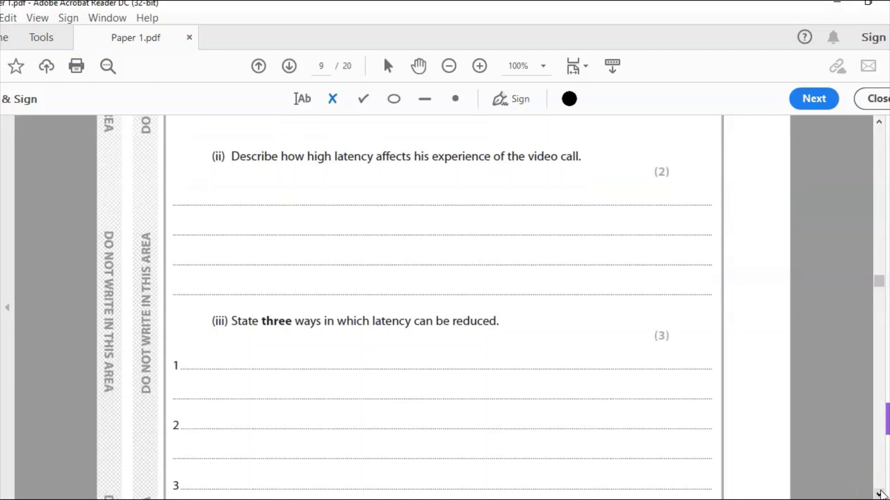
# Paste the answer that latency puts the voice out of synch with the video under part (ii).
pyautogui.click(803, 477)
pyautogui.write('Latency will mean that the voice is out of synch with the video as there is a delay.')
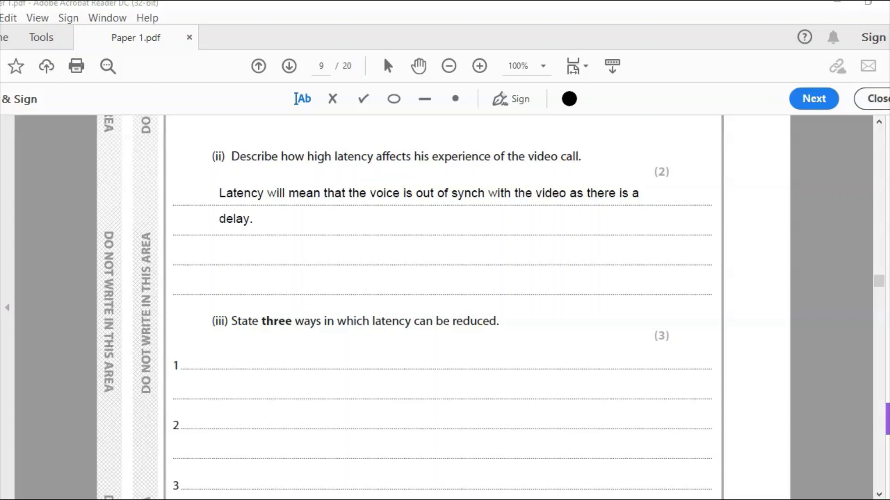
pyautogui.click(878, 495)
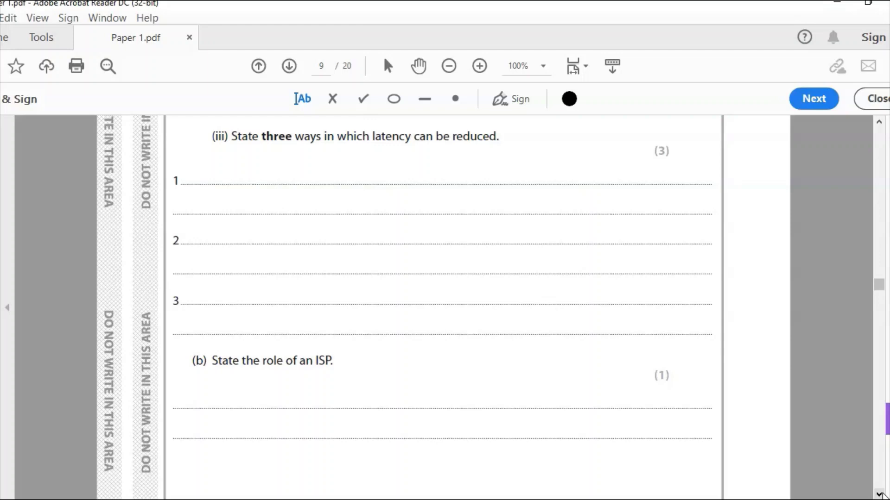
# Paste wired connectivity, removing physical blockages and fewer network devices onto lines 1-3.
pyautogui.click(863, 483)
pyautogui.write('Wired connectivity would reduce the latency.')
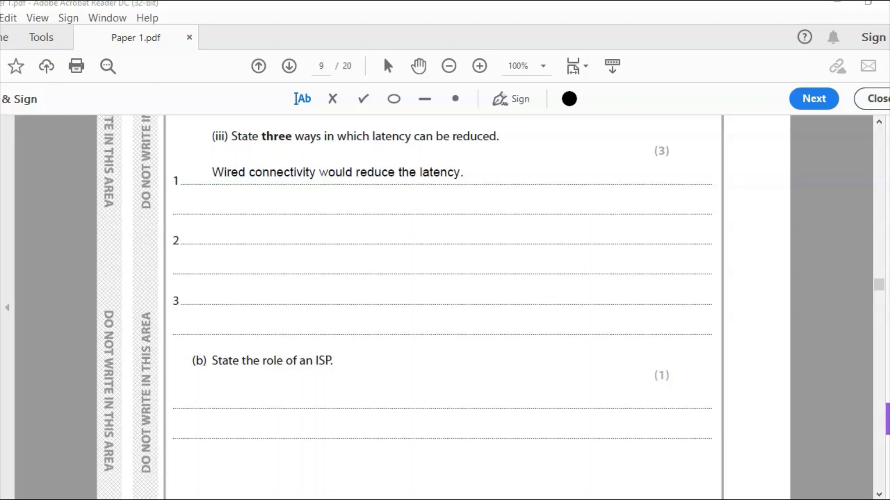
pyautogui.write('Any physical blockages should be removed.')
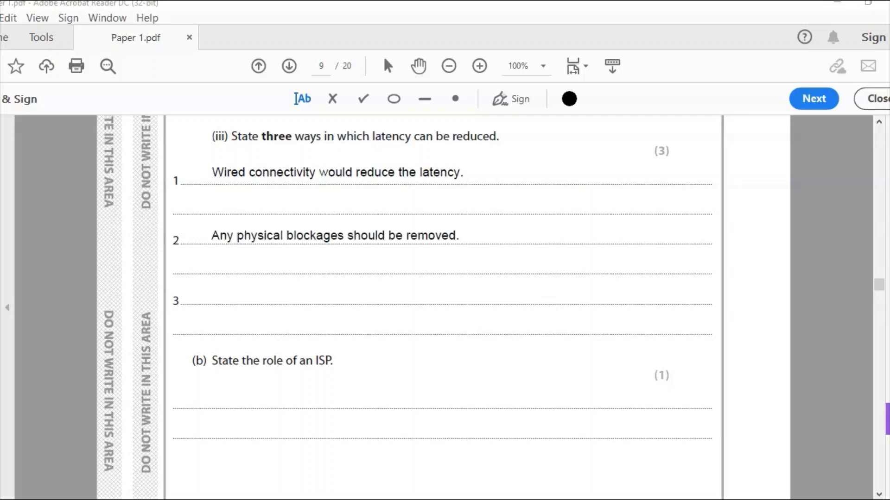
pyautogui.write('Reduce the amount of devices using the network.')
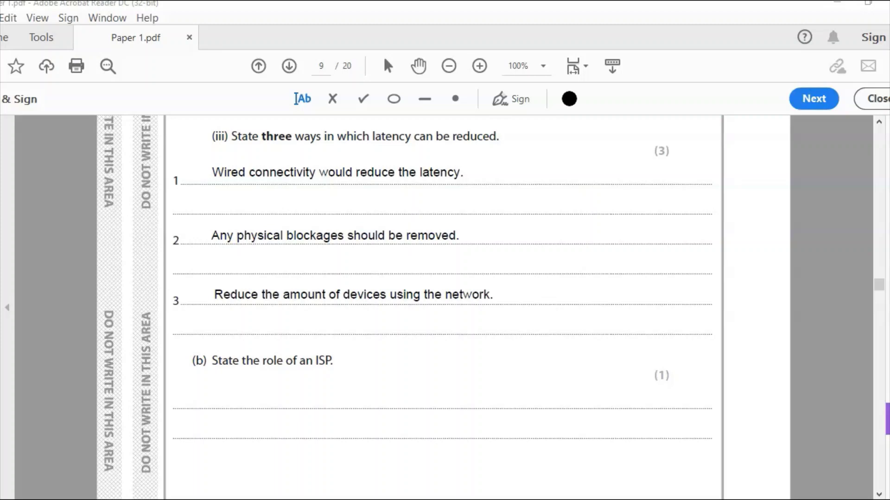
# Answer (b) on an ISP's role and (c) that a gateway connects two networks, e.g. LAN to WAN.
pyautogui.scroll(-5, 443, 305)
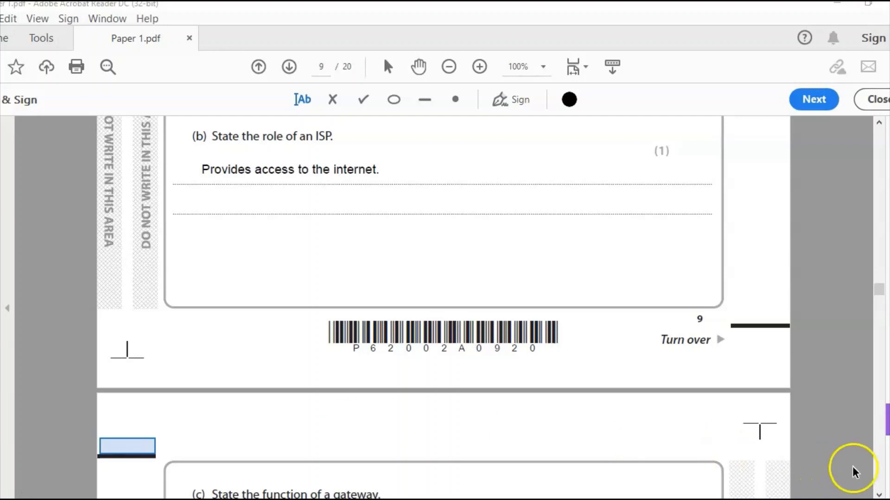
pyautogui.click(878, 495)
pyautogui.moveTo(878, 495); pyautogui.dragTo(878, 495)
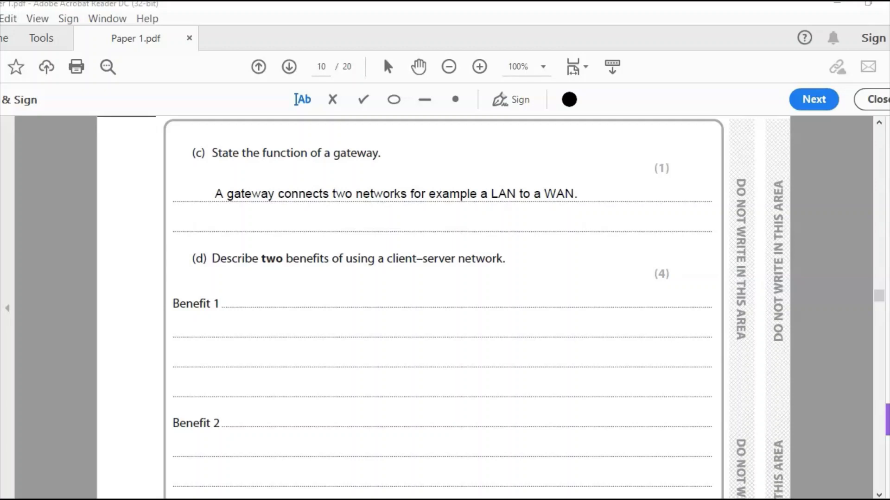
# Enter centralised network control and centralised storage as Benefit 1 and Benefit 2.
pyautogui.scroll(-3, 876, 486)
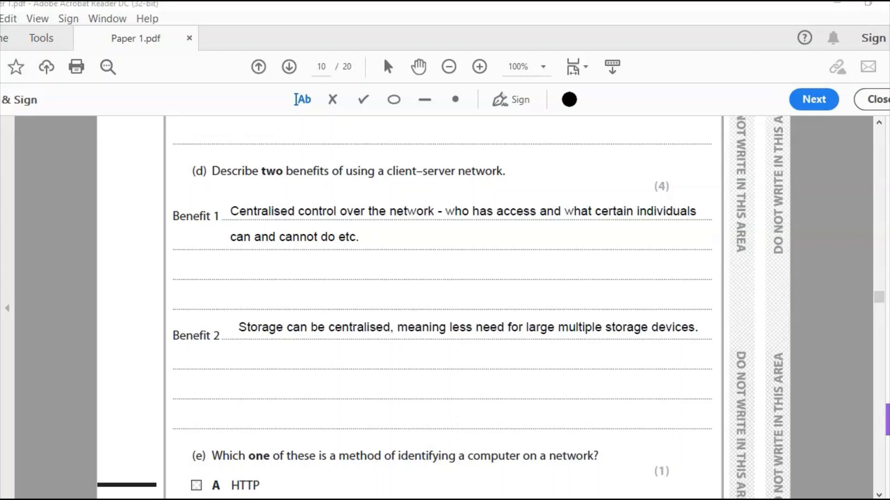
# Place a cross on option D, IP, for part (e).
pyautogui.click(879, 495)
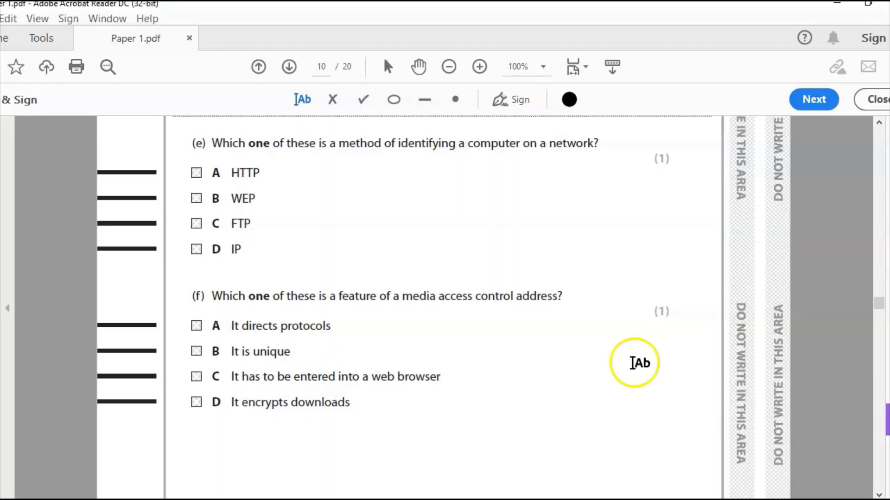
pyautogui.click(332, 100)
pyautogui.click(194, 248)
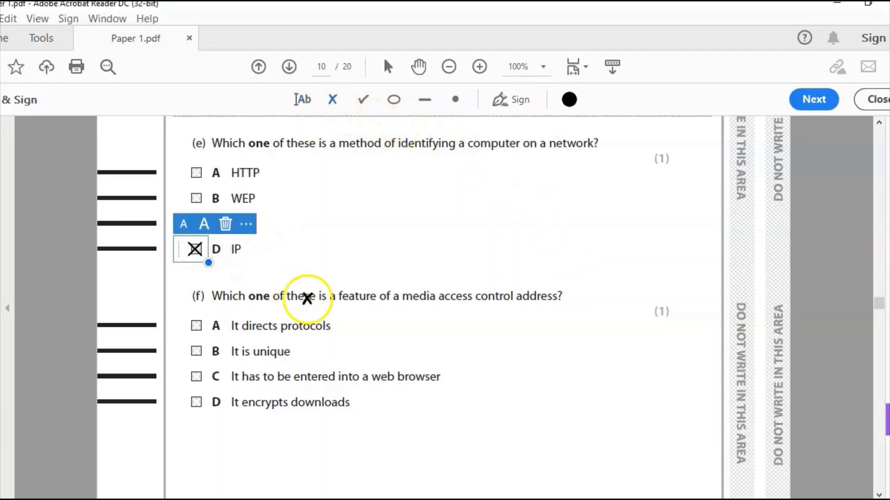
# Place a cross on option B, 'It is unique', for part (f).
pyautogui.click(878, 495)
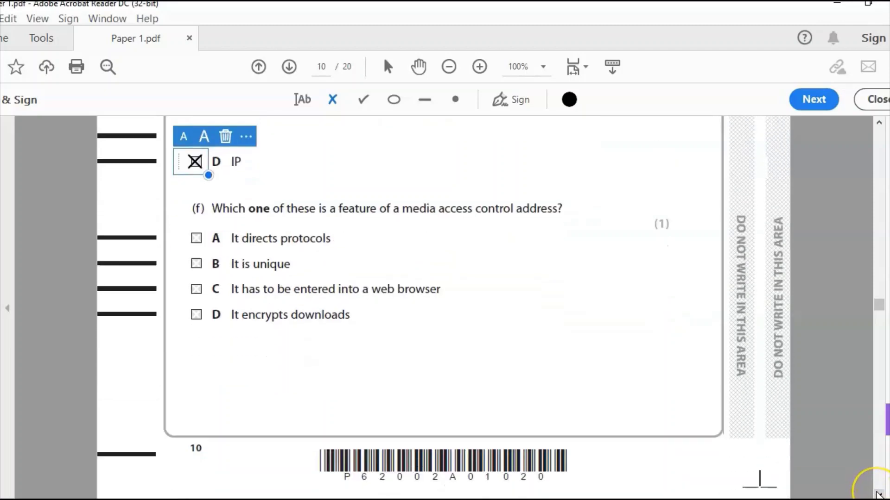
pyautogui.click(878, 495)
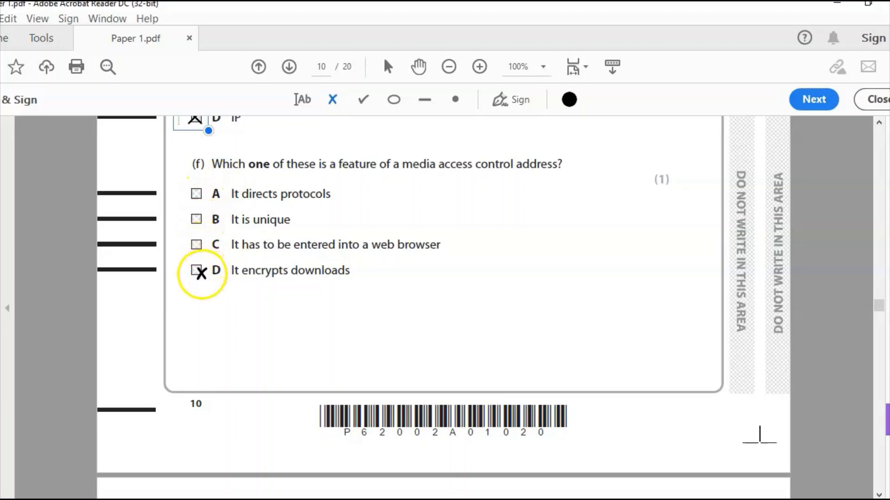
pyautogui.click(197, 219)
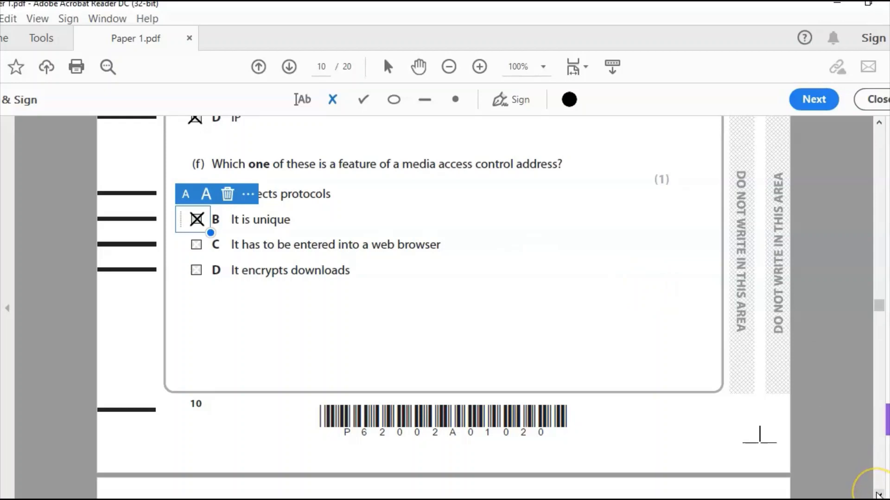
pyautogui.click(878, 495)
# Type 'GPS is used for this.' below question (g) and align it onto the answer line.
pyautogui.scroll(-3, 872, 493)
pyautogui.scroll(-1, 863, 492)
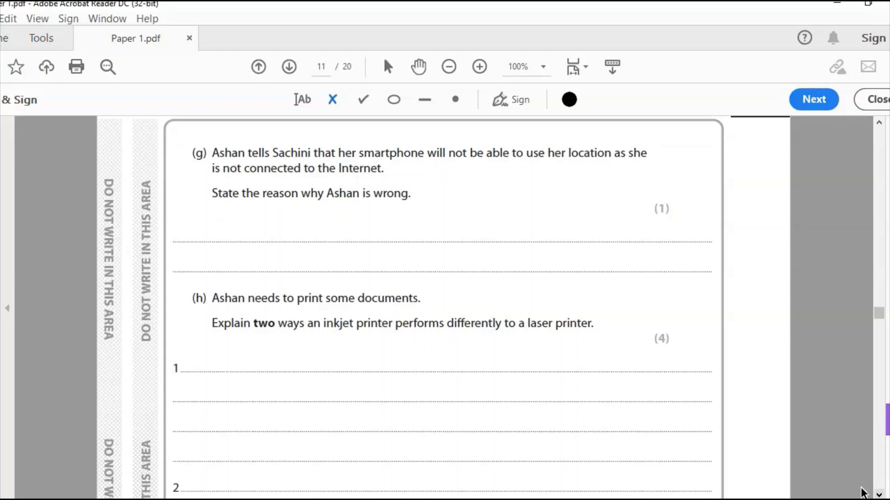
pyautogui.click(252, 232)
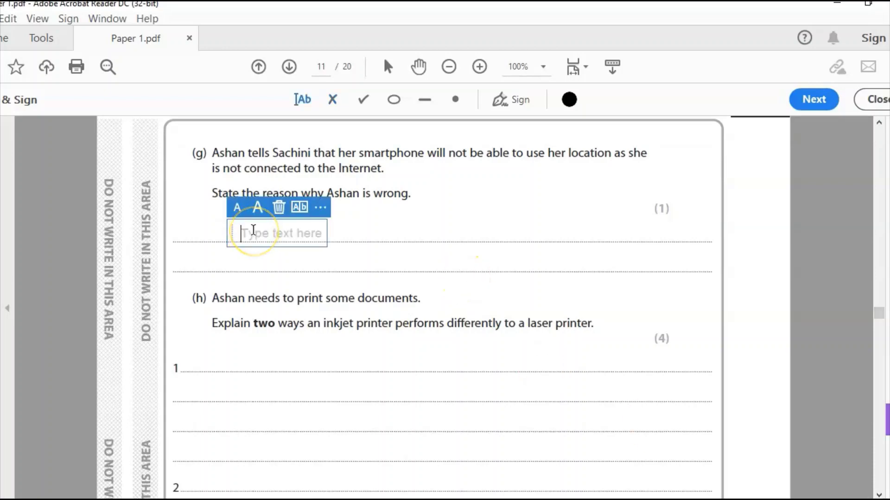
pyautogui.write('GPS ')
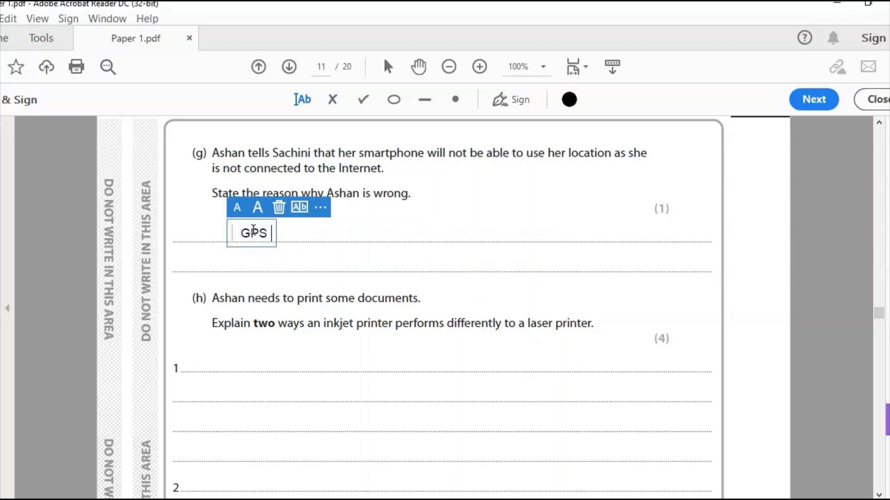
pyautogui.write('is used for this.')
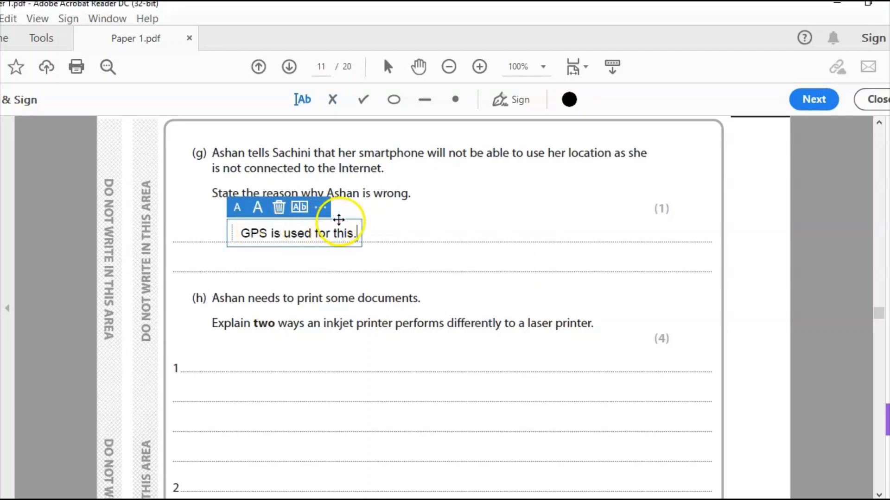
pyautogui.moveTo(339, 219); pyautogui.dragTo(319, 217)
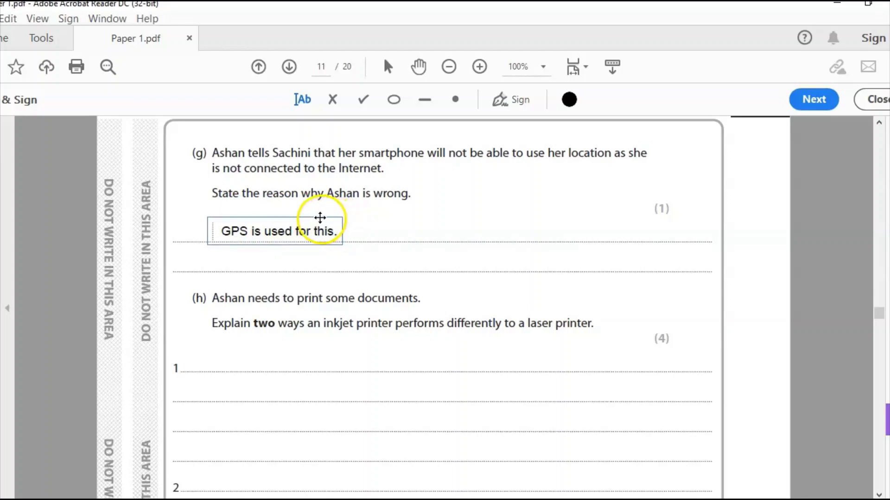
pyautogui.click(878, 495)
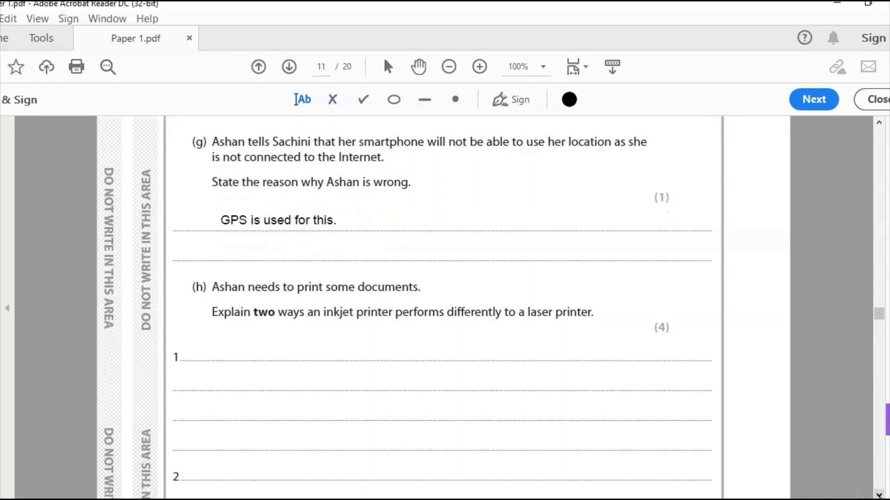
pyautogui.scroll(-5, 878, 495)
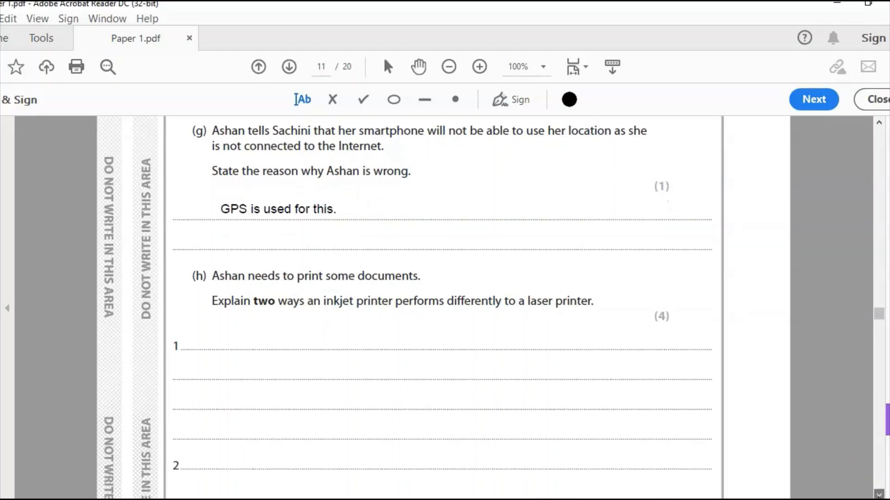